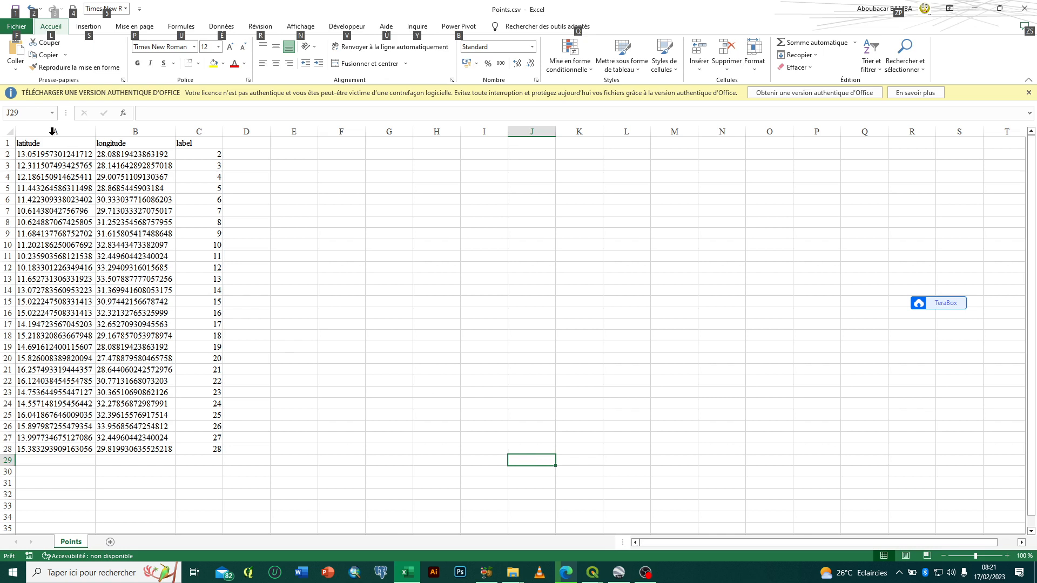
# - Save the latitude/longitude point table in the Bureau folder as Donnée in CSV (séparateur : point-virgule) format
pyautogui.moveTo(53, 131); pyautogui.dragTo(118, 131)
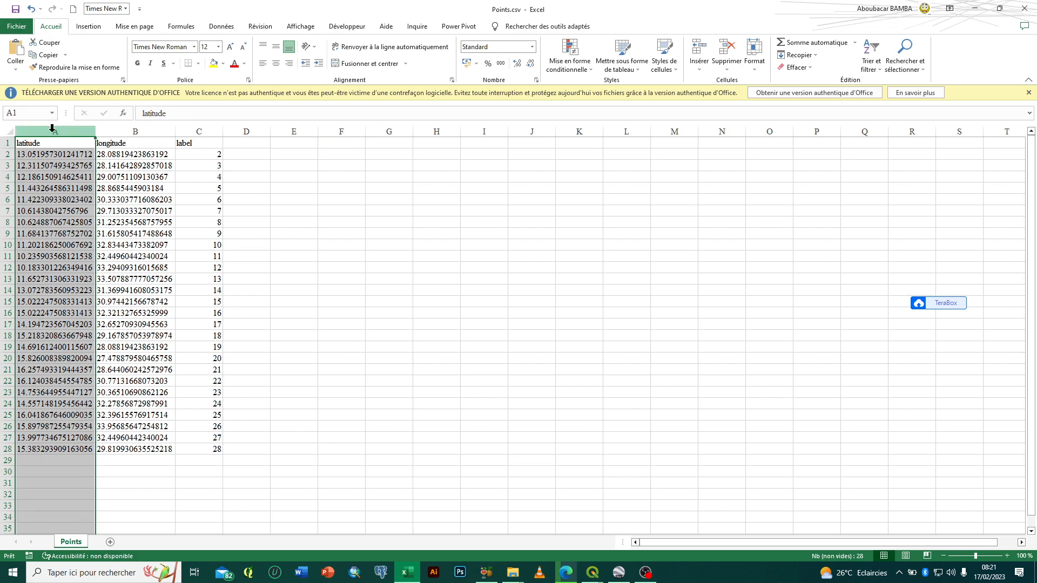
pyautogui.click(148, 131)
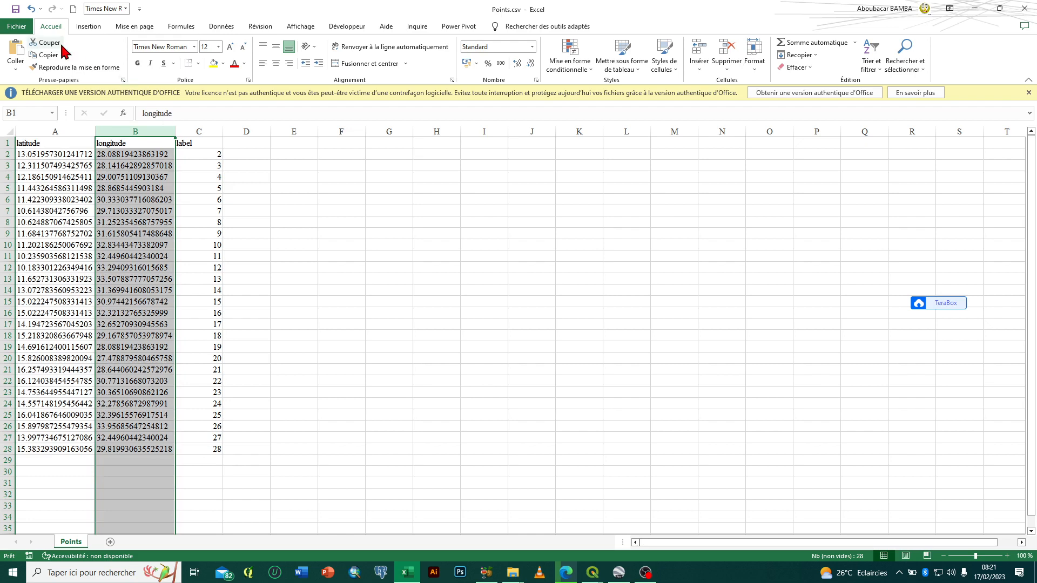
pyautogui.click(17, 27)
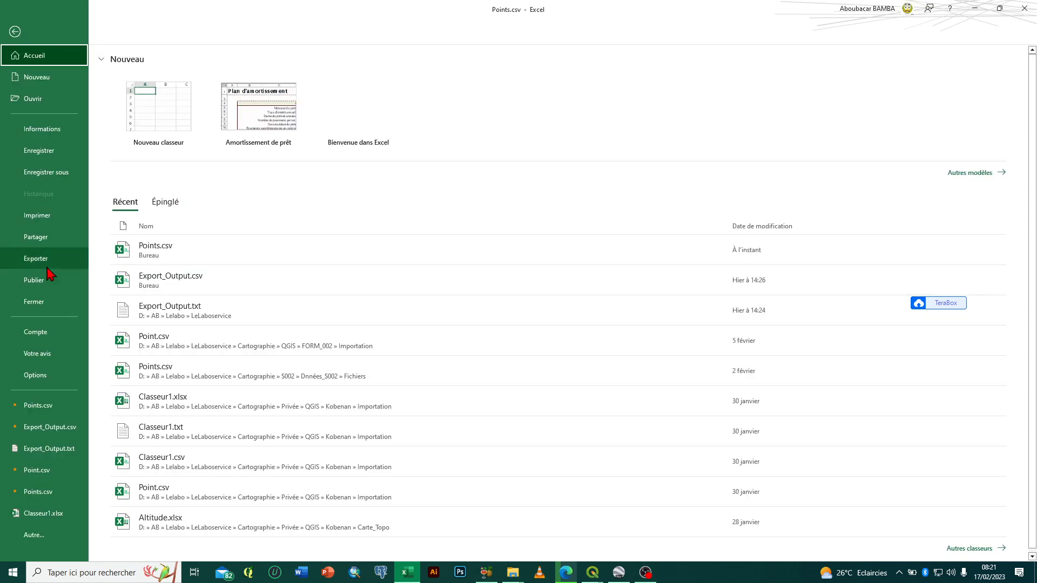
pyautogui.click(33, 178)
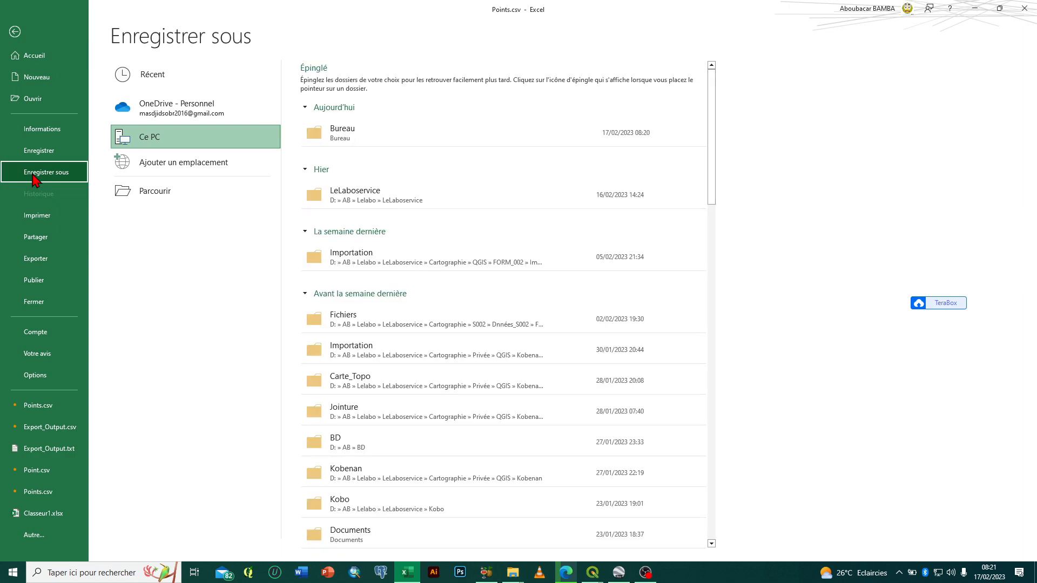
pyautogui.click(348, 136)
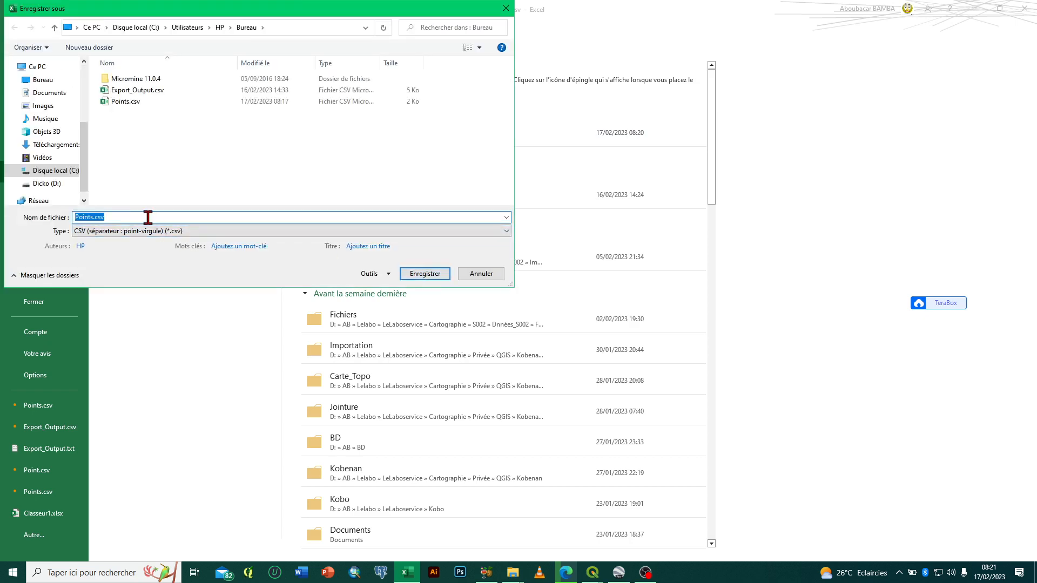
pyautogui.write('Donnée')
pyautogui.click(223, 234)
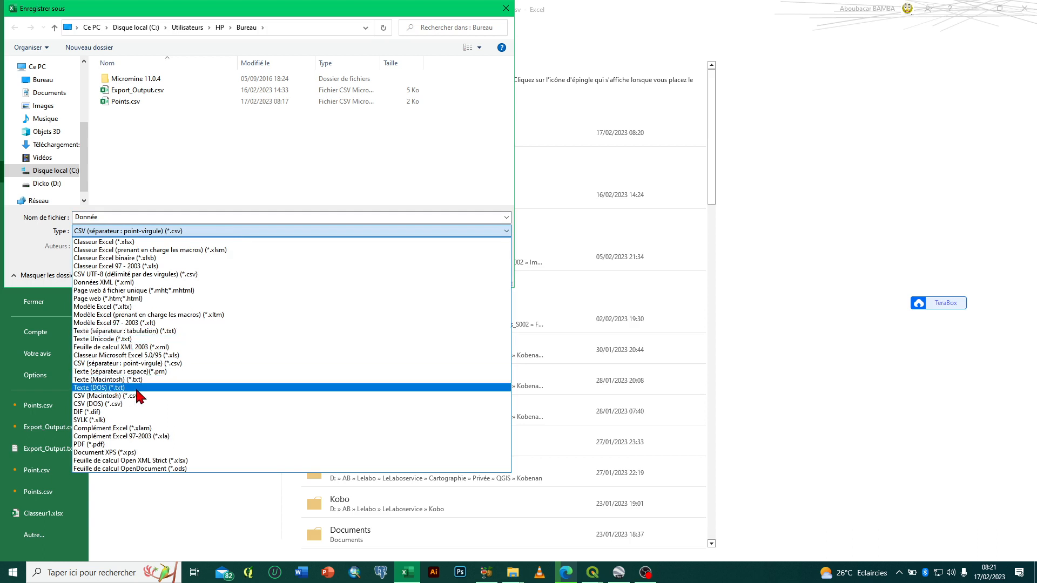
pyautogui.click(114, 363)
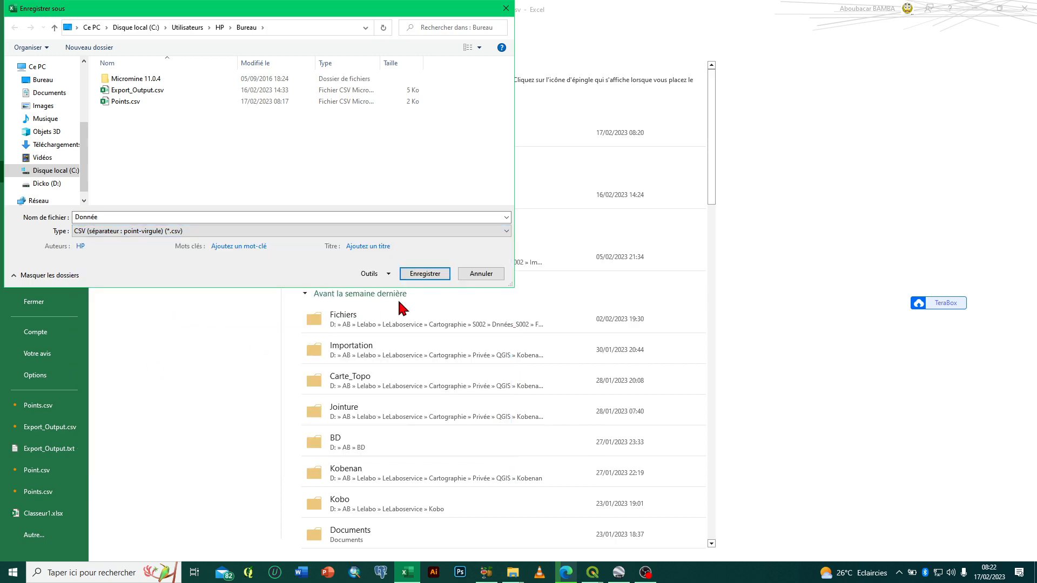
pyautogui.click(419, 273)
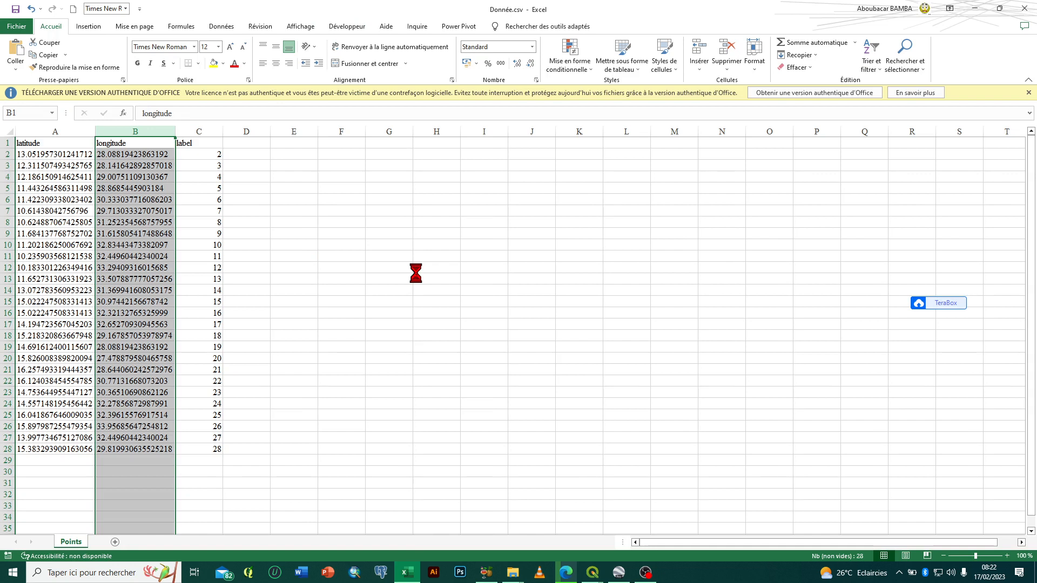
pyautogui.click(462, 320)
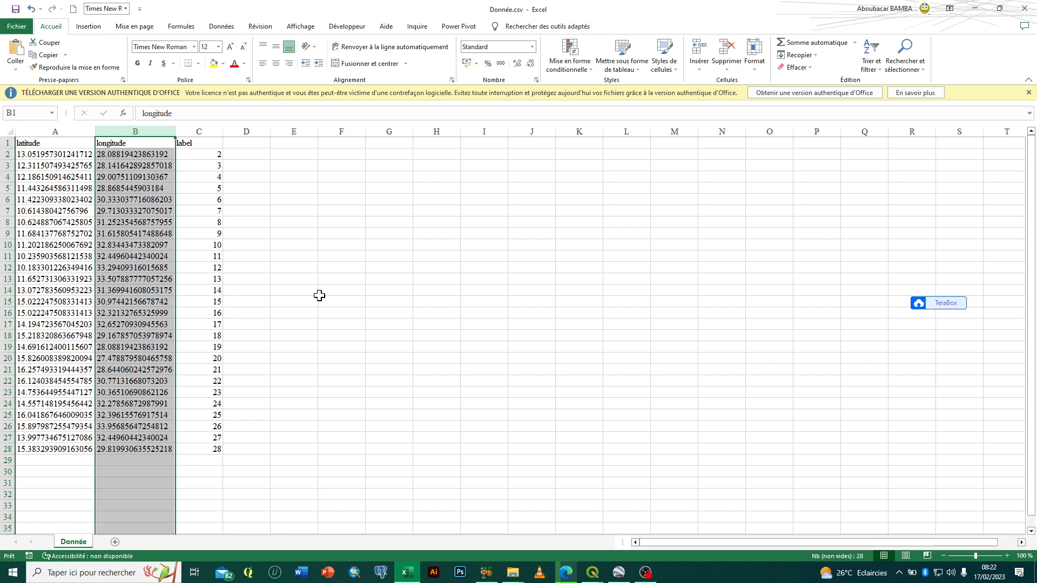
# - Switch to Google Earth Pro and import Donnée.csv from Bureau as Generic Text (*.txt *.csv)
pyautogui.hotkey('ctrl', 'w')
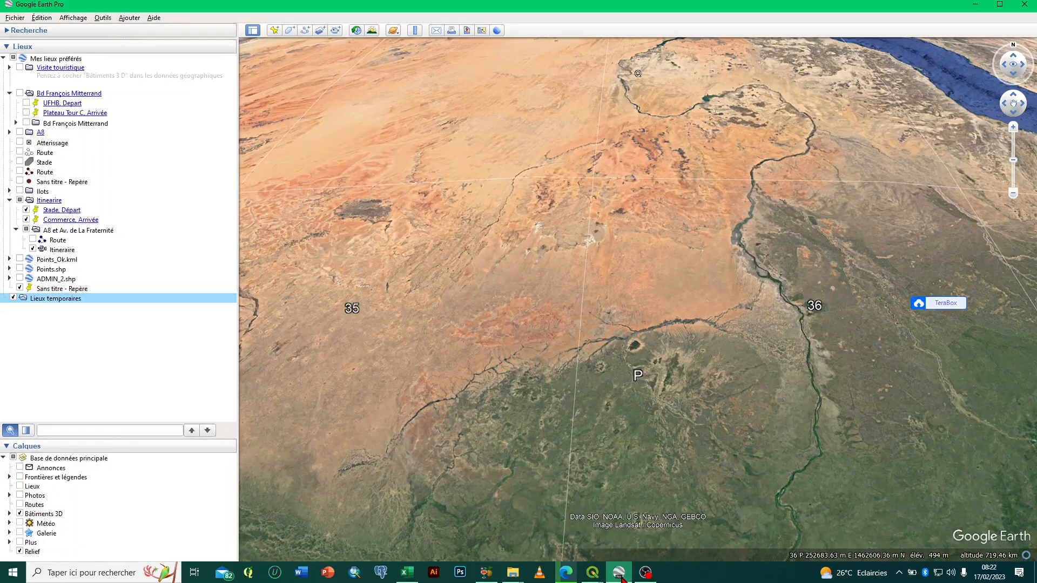
pyautogui.click(619, 572)
pyautogui.click(15, 19)
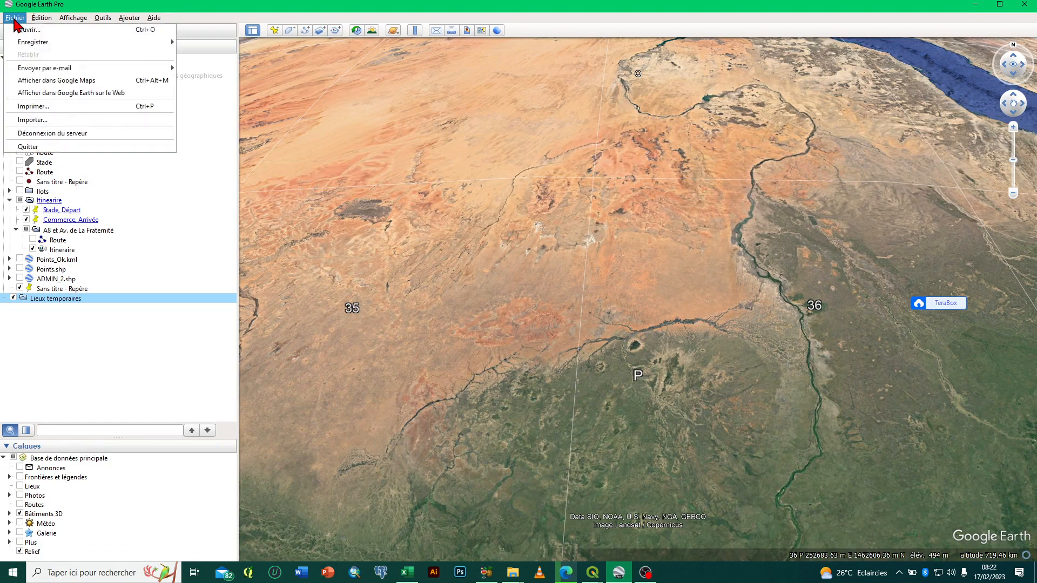
pyautogui.click(39, 120)
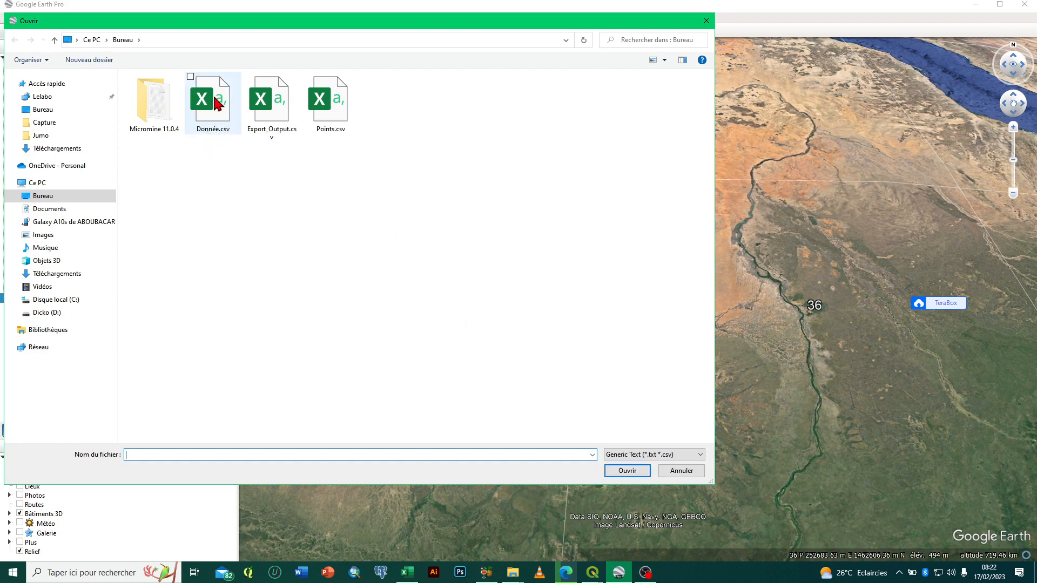
pyautogui.click(214, 123)
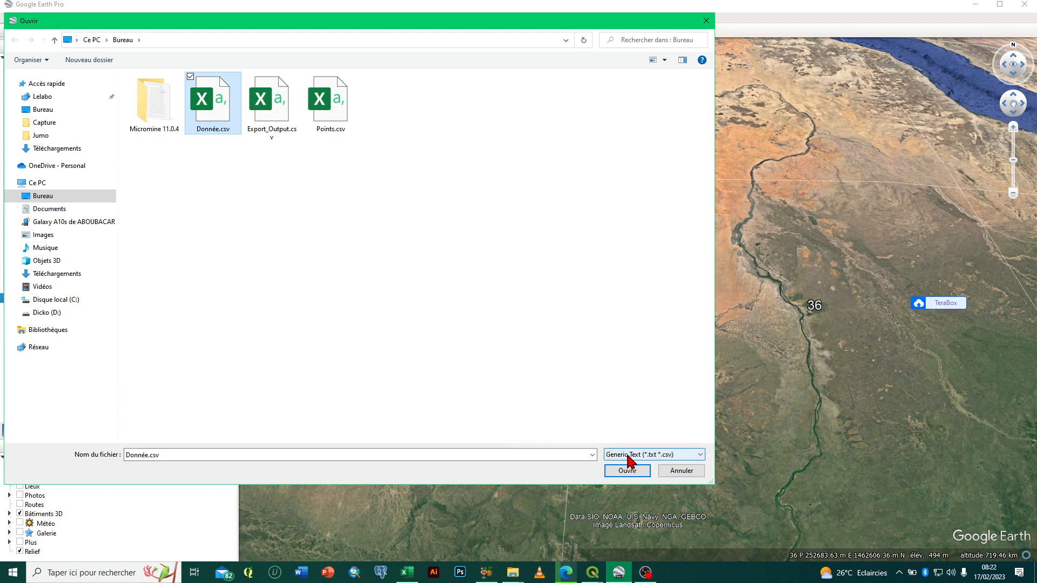
pyautogui.click(676, 457)
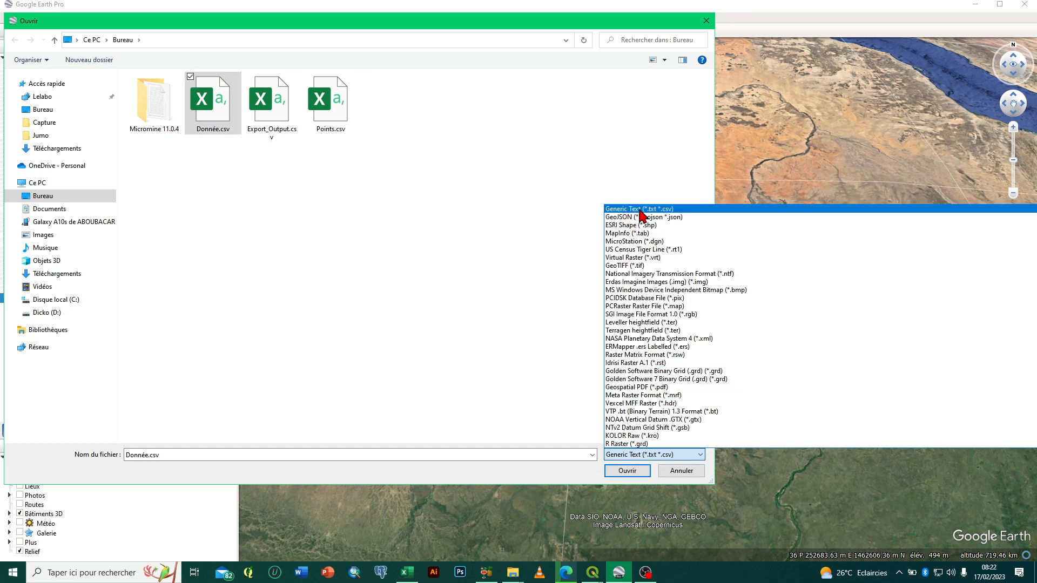
pyautogui.click(457, 312)
pyautogui.click(622, 472)
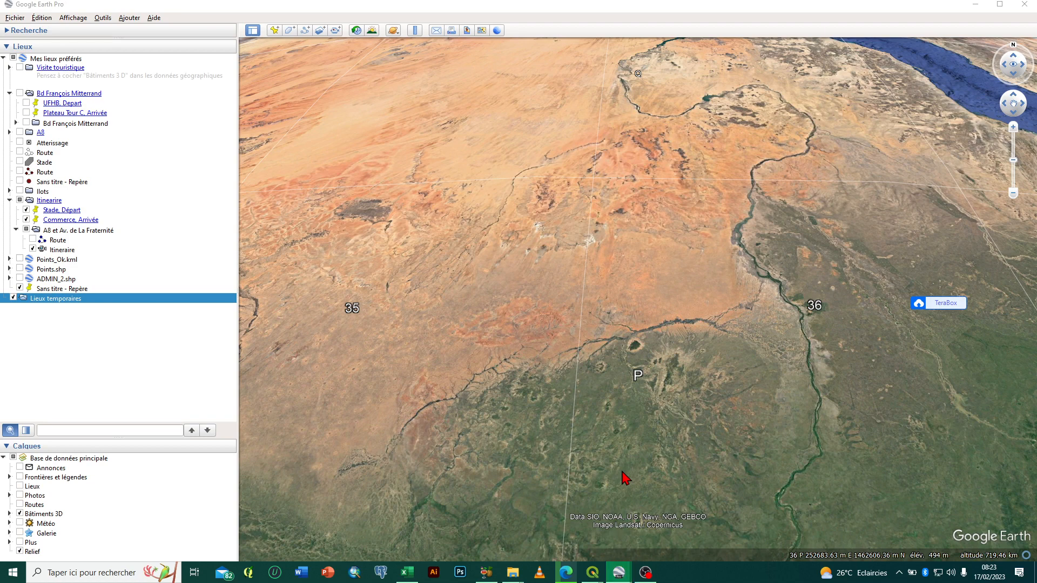
# - Bring up the data import wizard and set a custom semicolon (;) as the field delimiter
pyautogui.moveTo(622, 579)
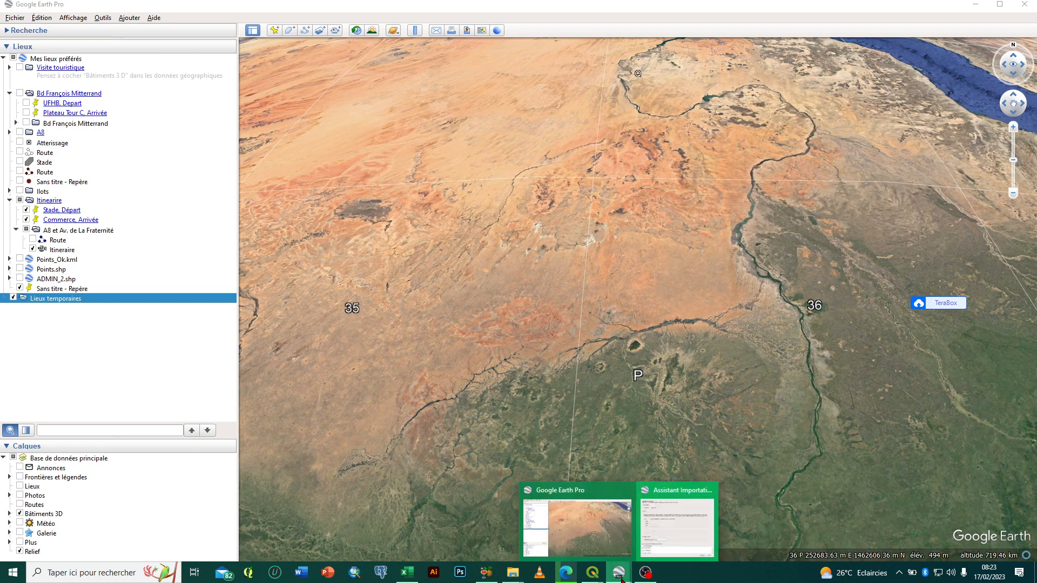
pyautogui.click(694, 523)
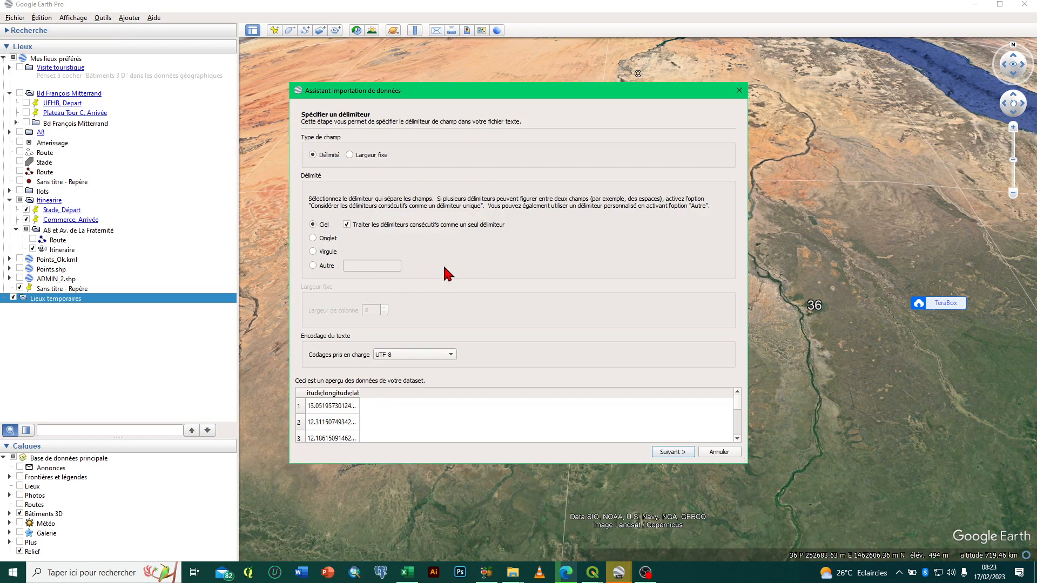
pyautogui.click(313, 266)
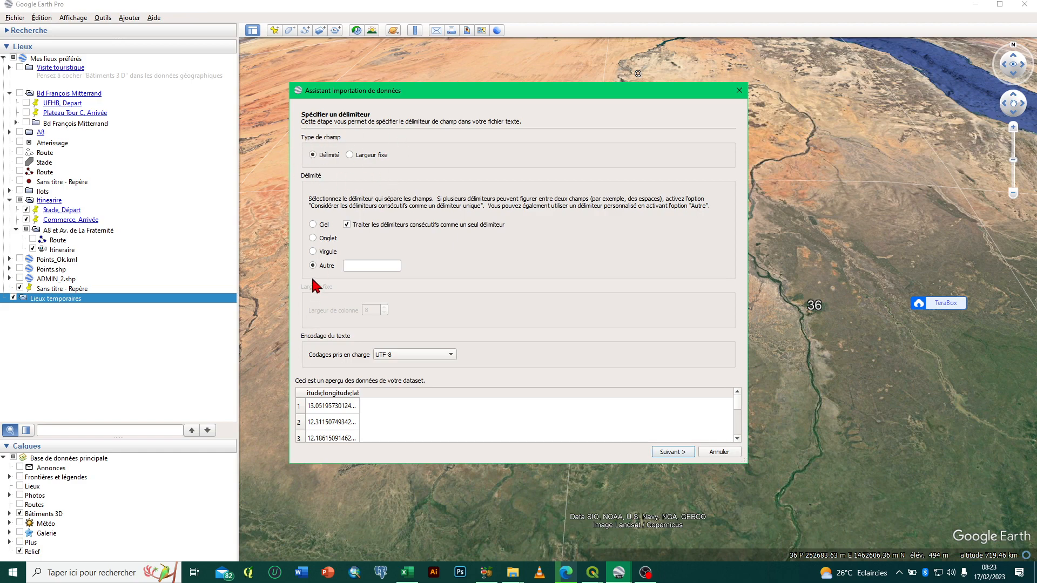
pyautogui.click(353, 265)
pyautogui.write(';')
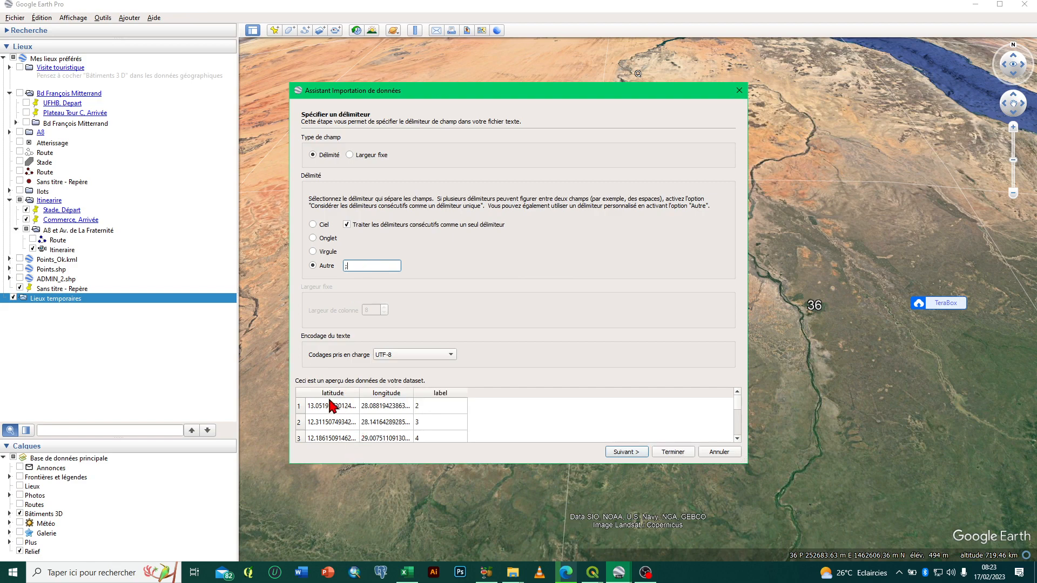
pyautogui.click(624, 456)
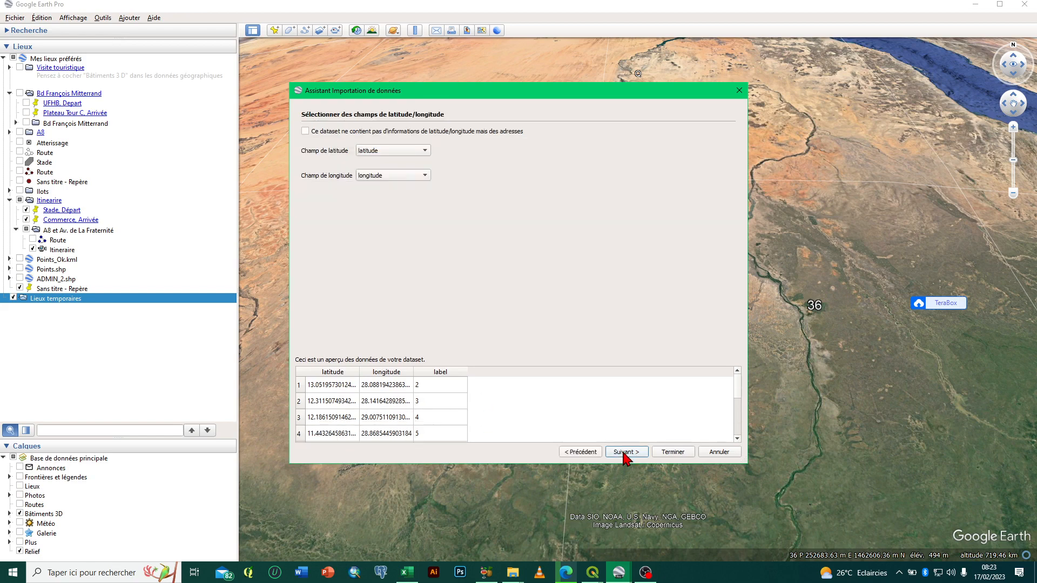
# - Choose the latitude column as the latitude field and continue to the field types
pyautogui.click(425, 151)
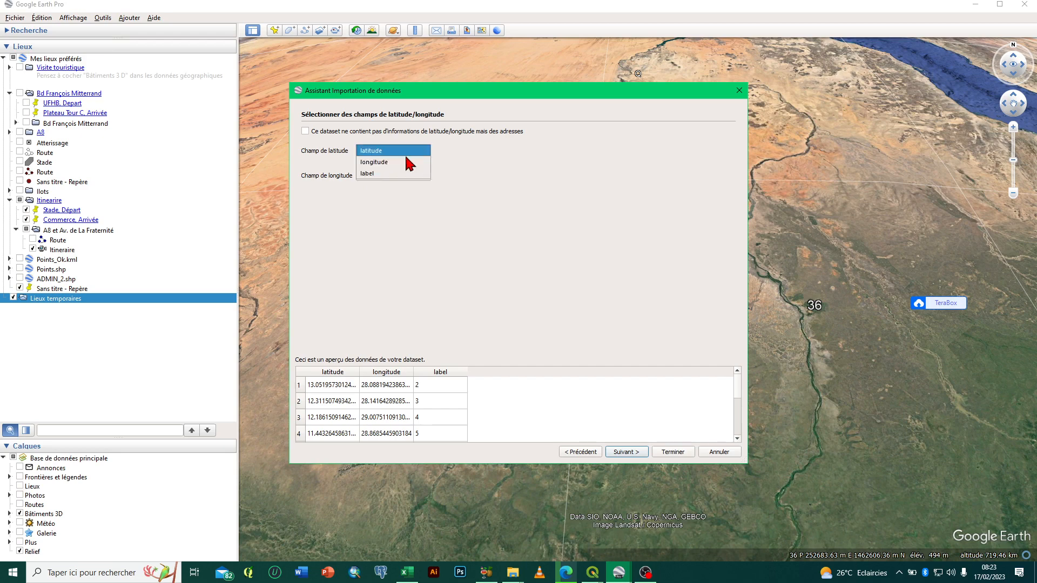
pyautogui.click(373, 151)
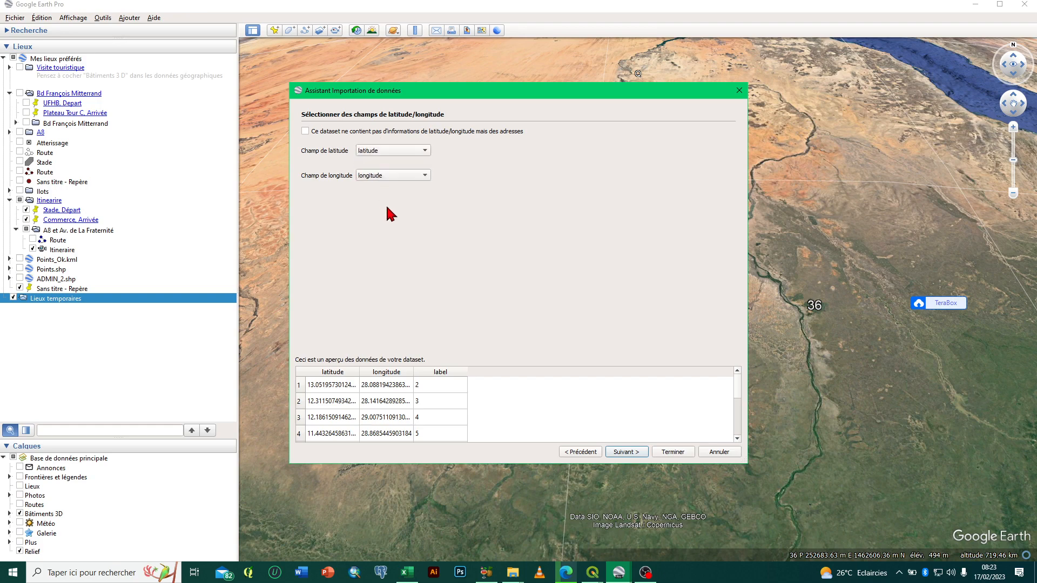
pyautogui.click(626, 452)
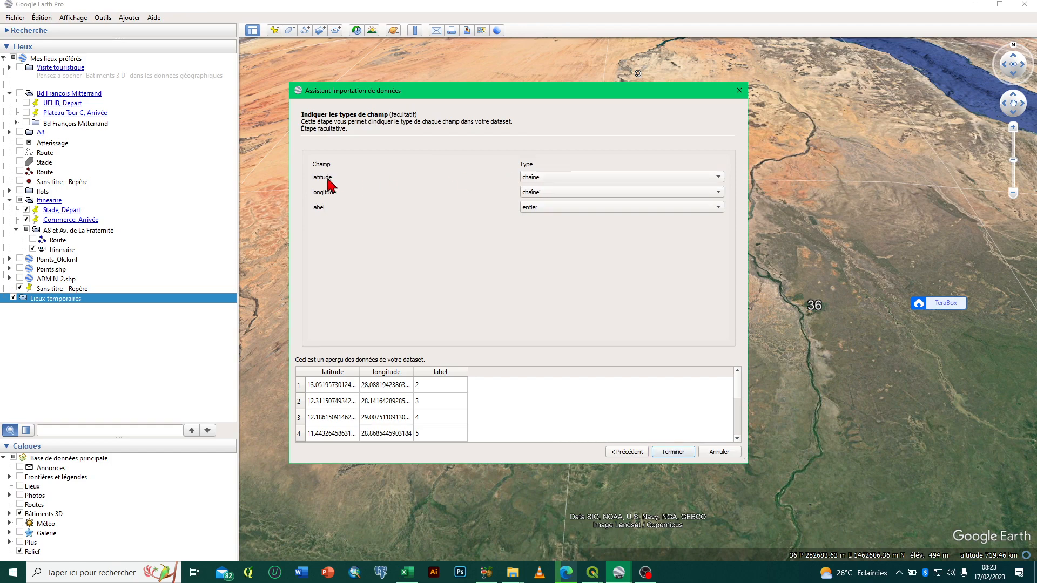
# - Set the field types to virgule flottante for latitude and chaîne for longitude, and finish the import wizard
pyautogui.click(567, 176)
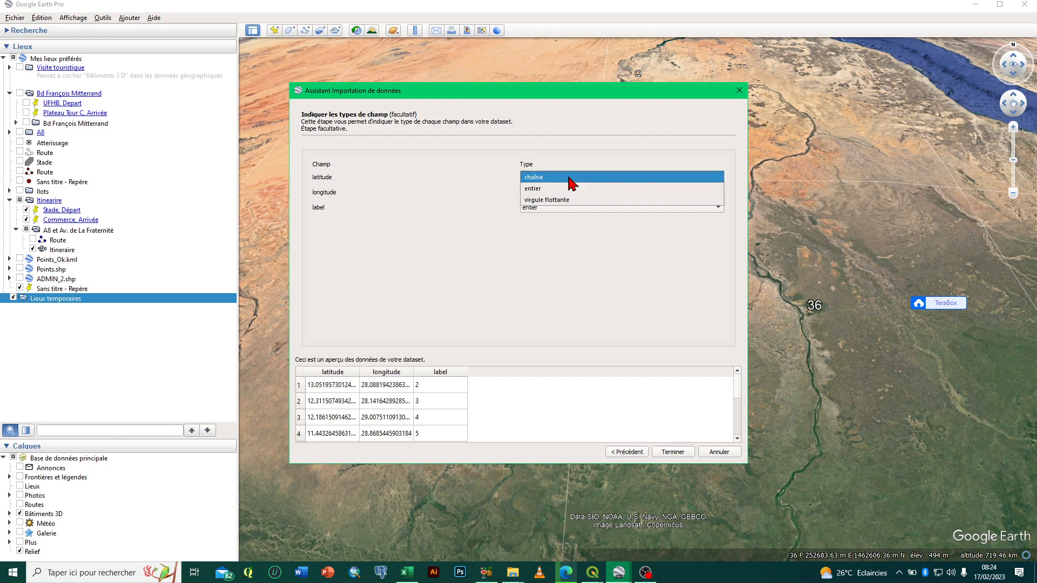
pyautogui.click(547, 201)
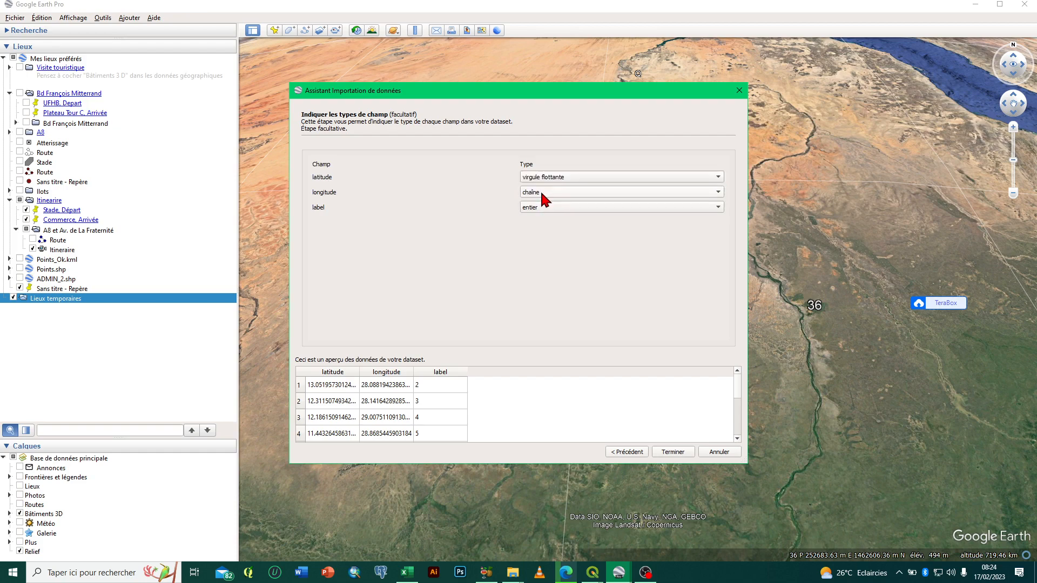
pyautogui.click(542, 194)
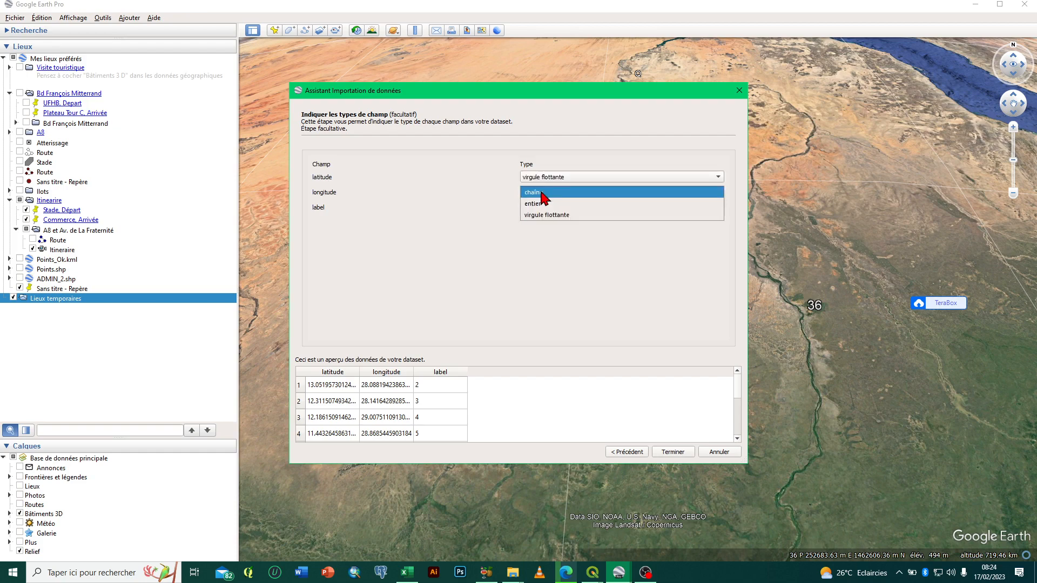
pyautogui.click(561, 215)
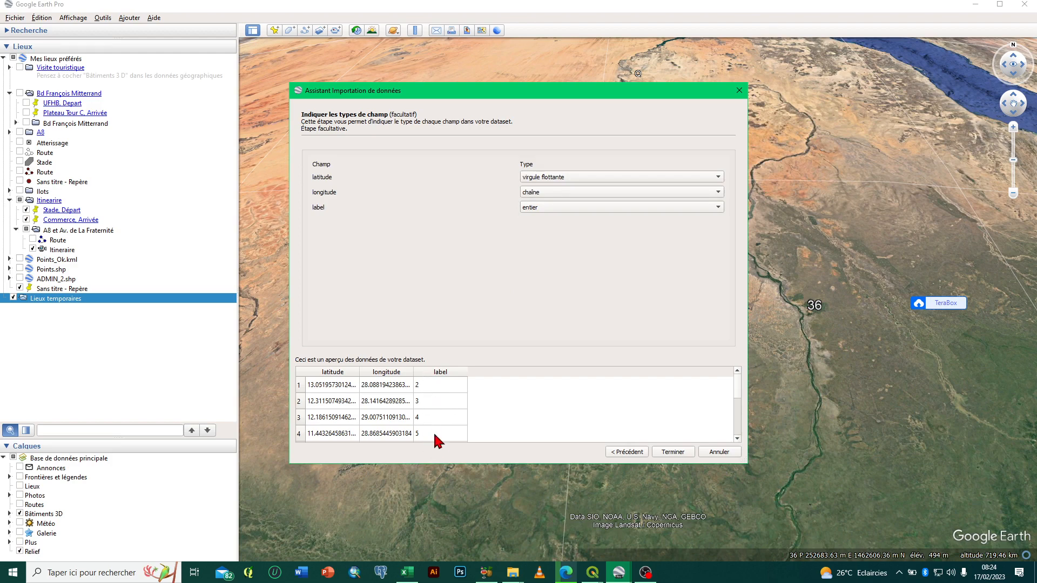
pyautogui.click(670, 453)
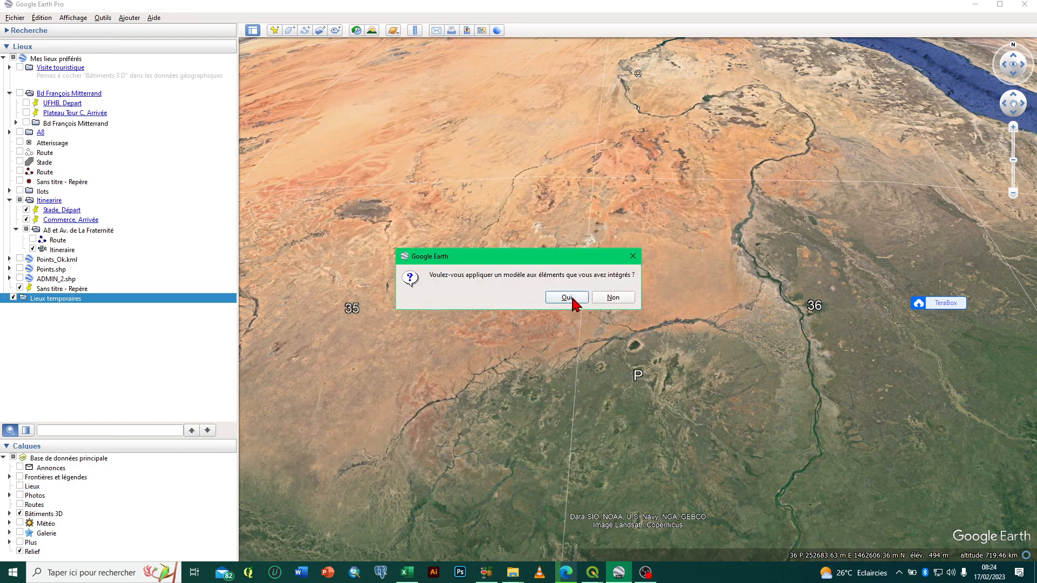
# - Apply a newly created style template to the imported points, with label as the name field
pyautogui.click(574, 299)
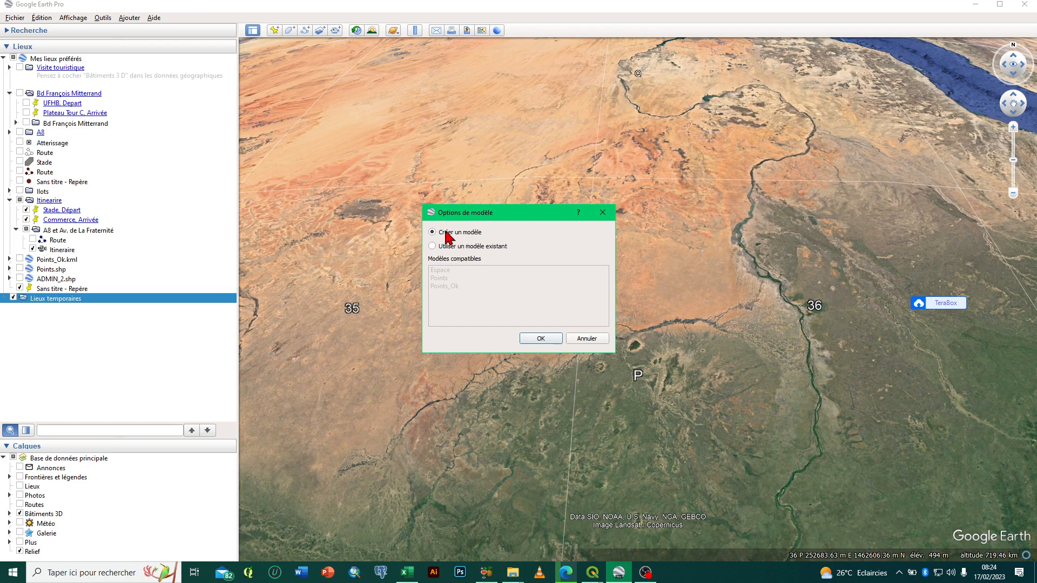
pyautogui.click(542, 338)
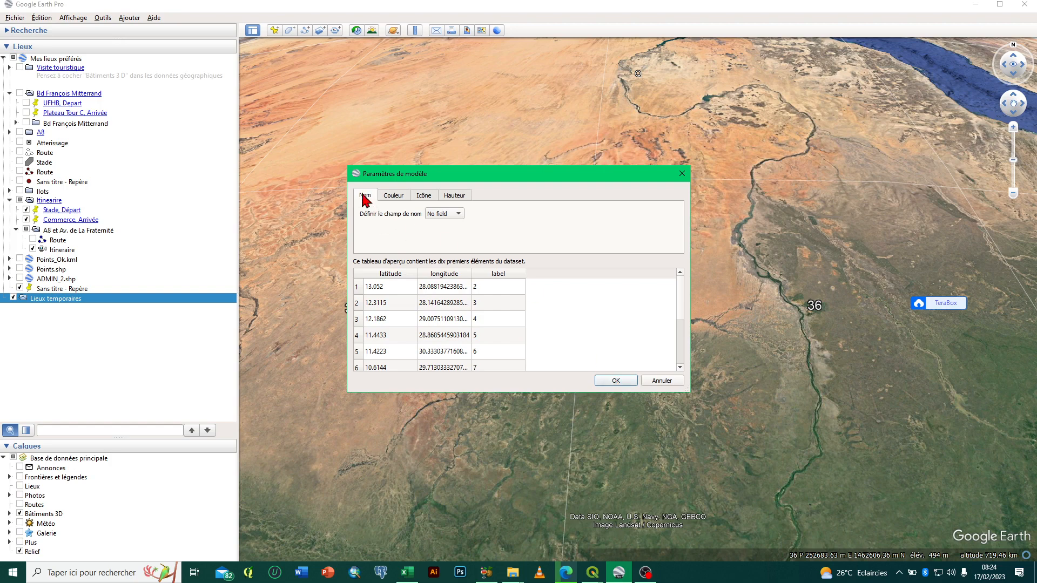
pyautogui.click(457, 216)
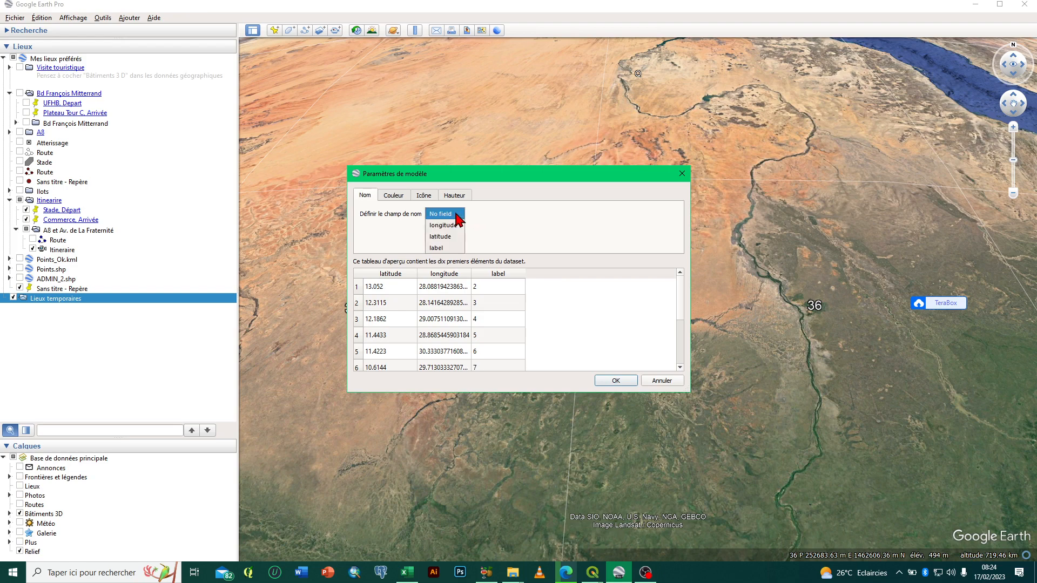
pyautogui.click(442, 255)
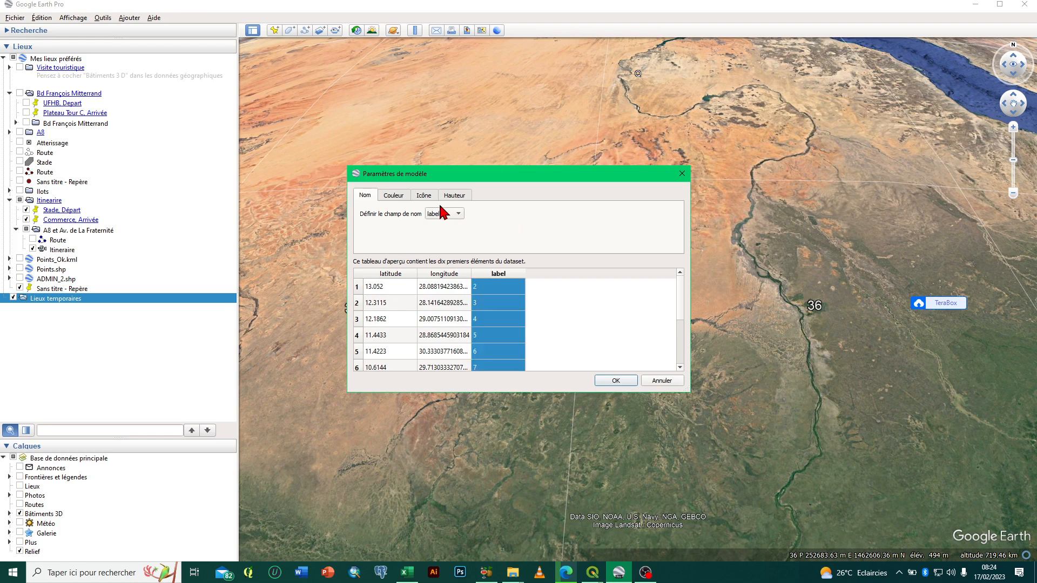
# - Set the style template to use a single colour for all points, black (#000000)
pyautogui.click(398, 197)
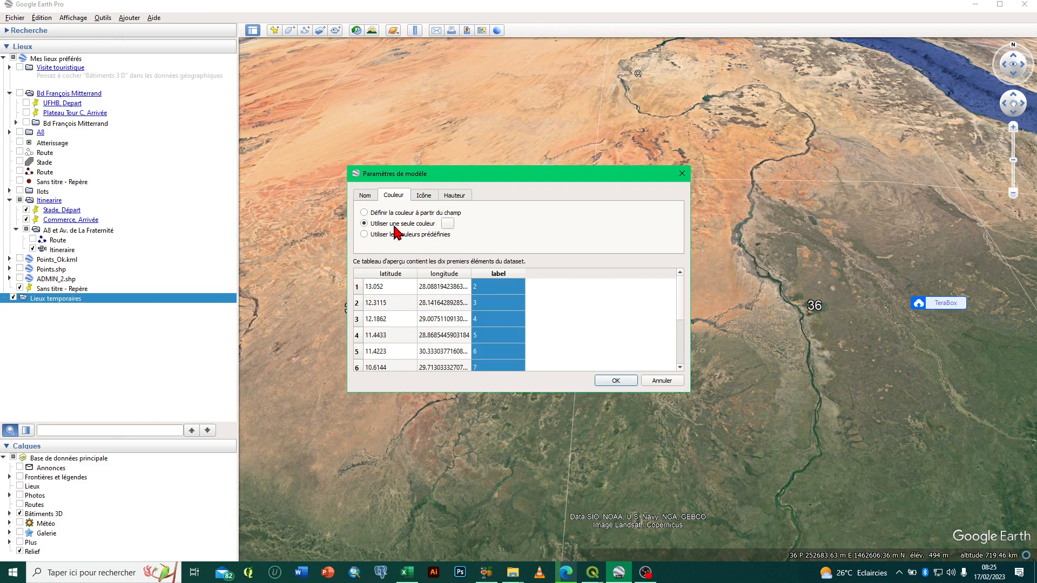
pyautogui.click(447, 223)
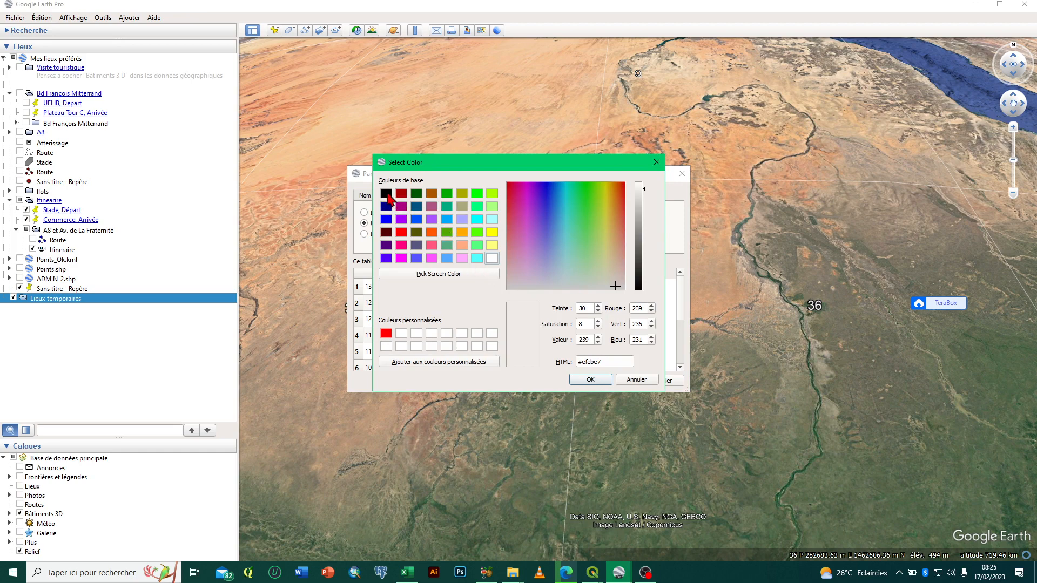
pyautogui.click(386, 193)
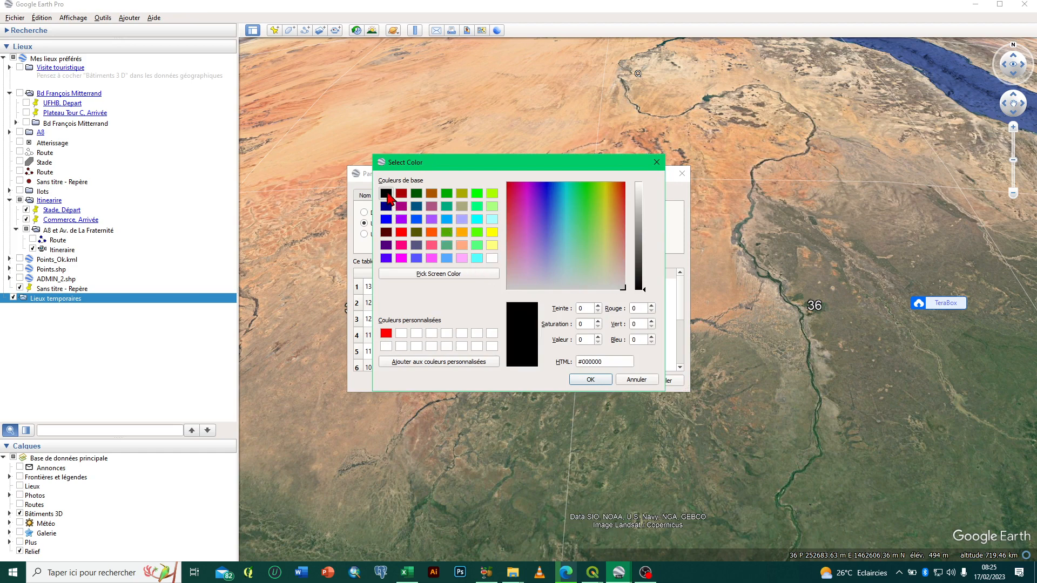
pyautogui.click(590, 380)
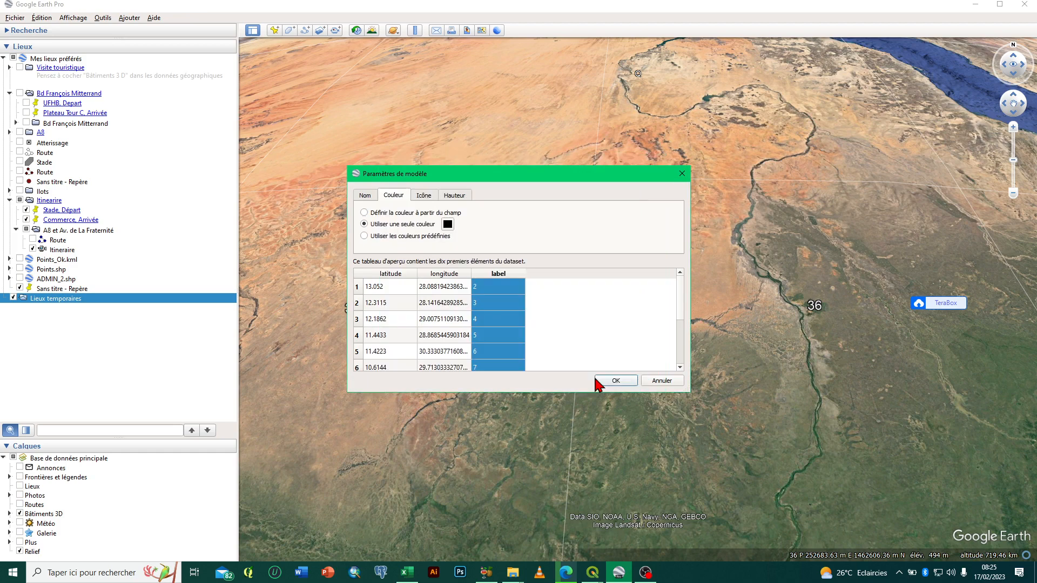
# - Use the same white pushpin icon for all elements in the style template
pyautogui.click(426, 196)
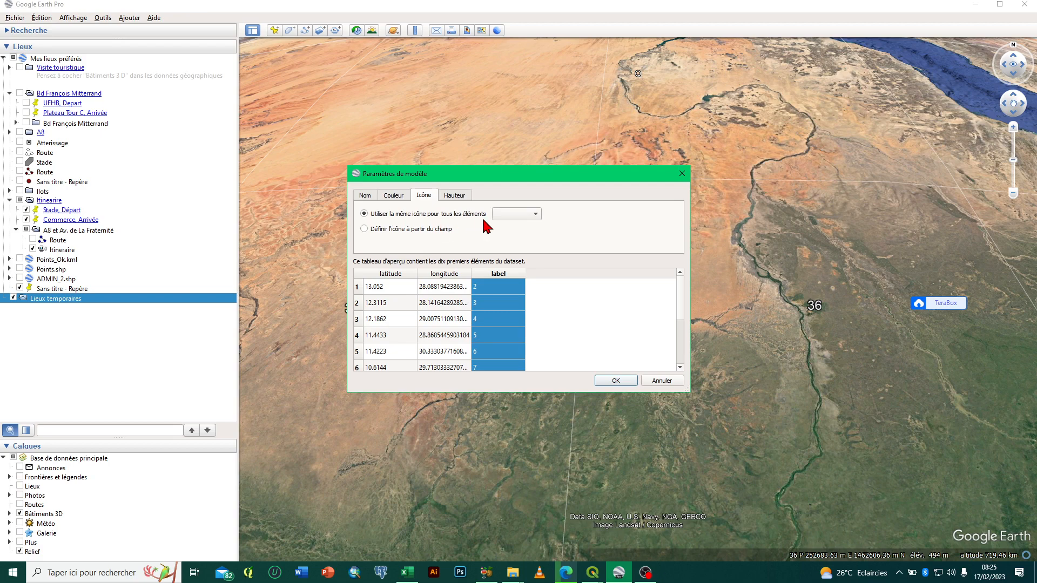
pyautogui.click(533, 214)
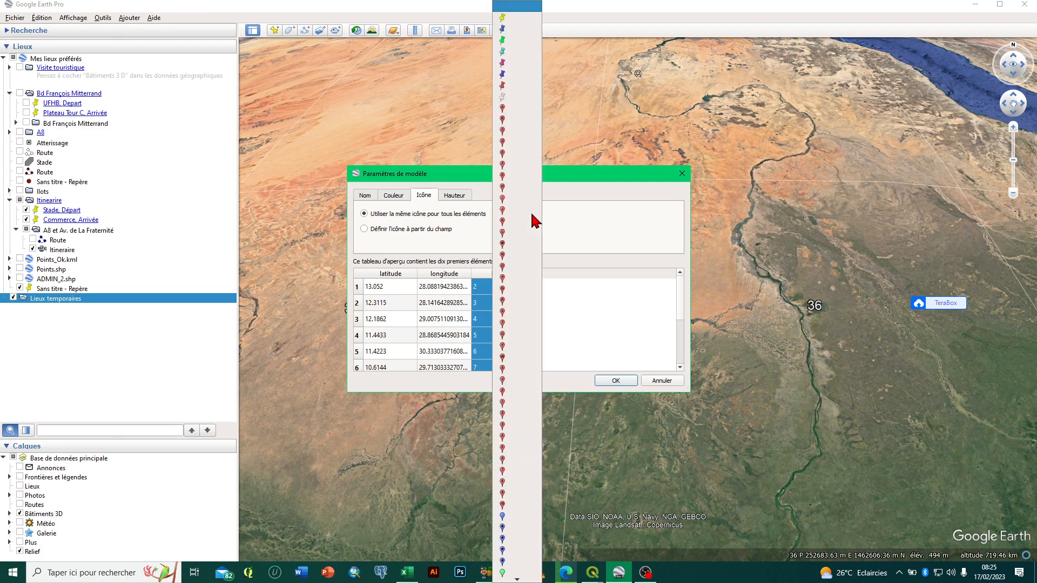
pyautogui.click(502, 98)
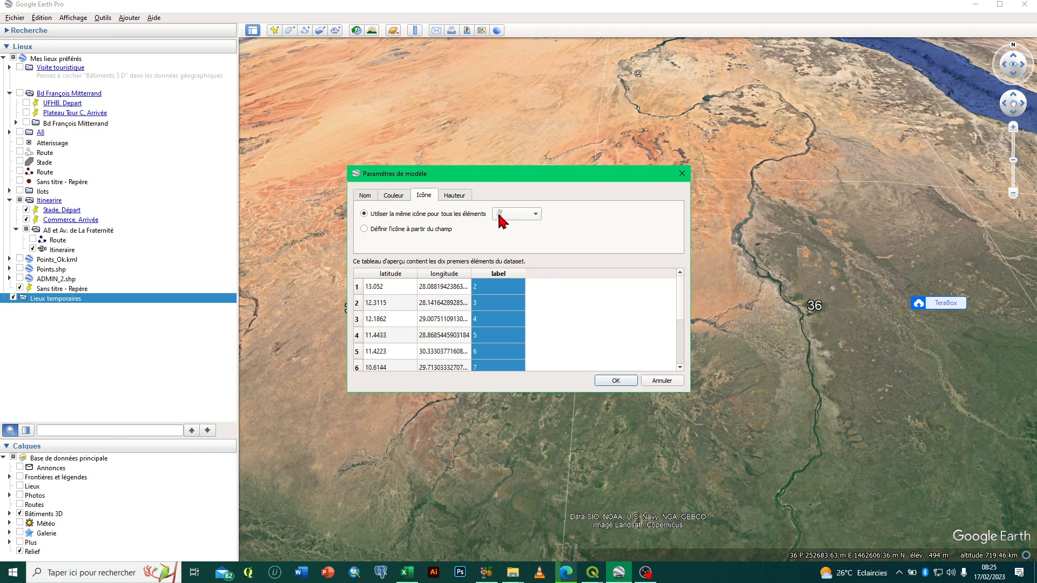
# - Save the style template as Donnée.kst and display the imported Donnée.csv points on the map
pyautogui.click(620, 382)
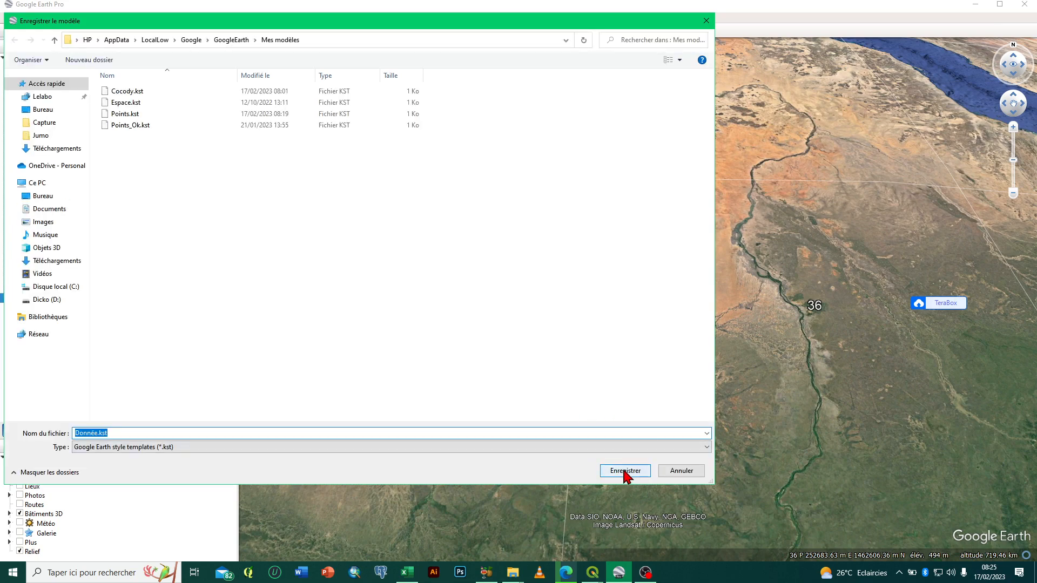
pyautogui.click(625, 474)
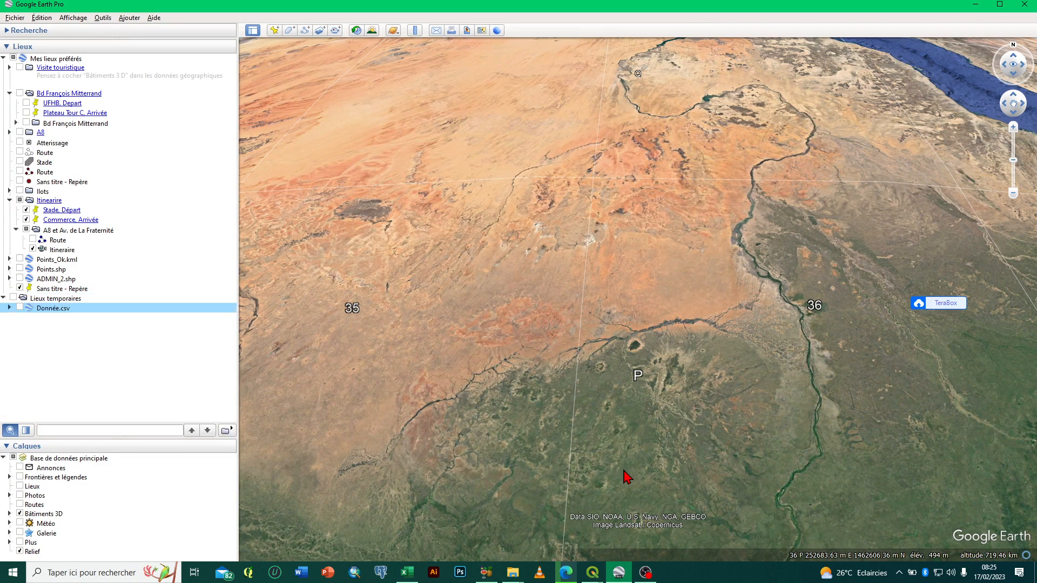
pyautogui.click(20, 308)
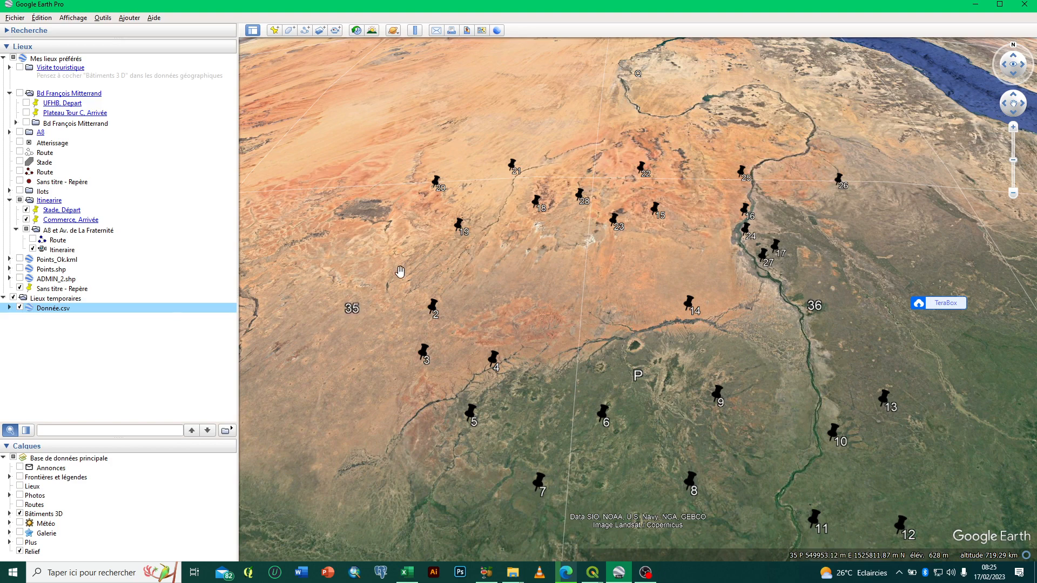
# - Bring up the dialog for saving the Donnée.csv layer as a place file
pyautogui.rightClick(131, 315)
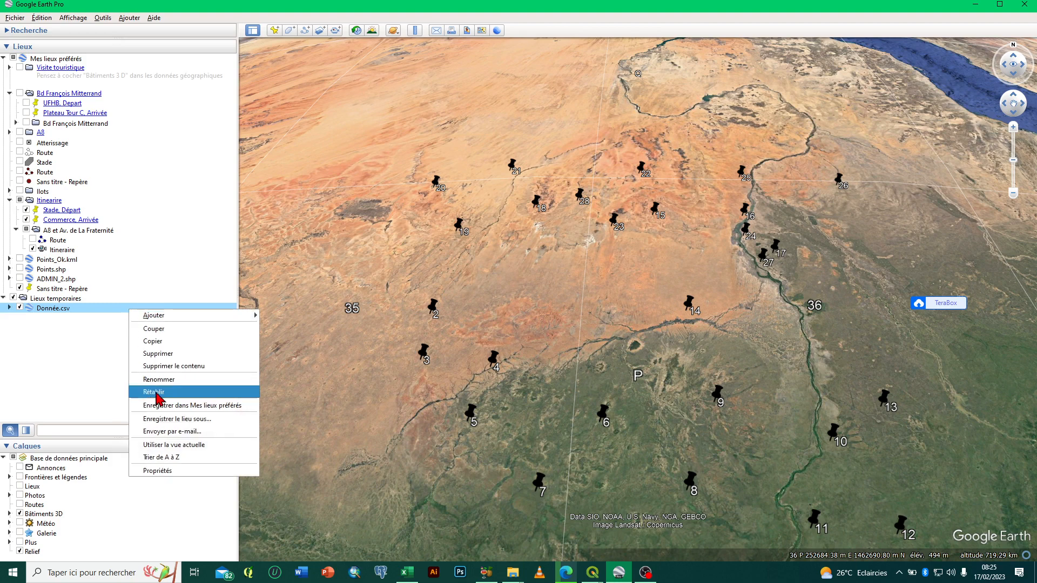
pyautogui.click(185, 421)
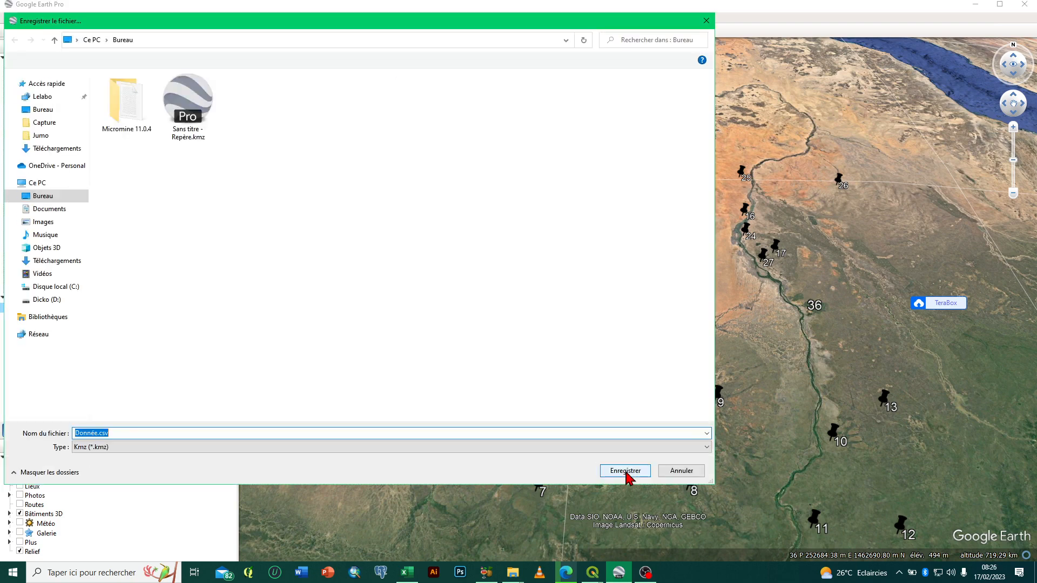
pyautogui.click(598, 447)
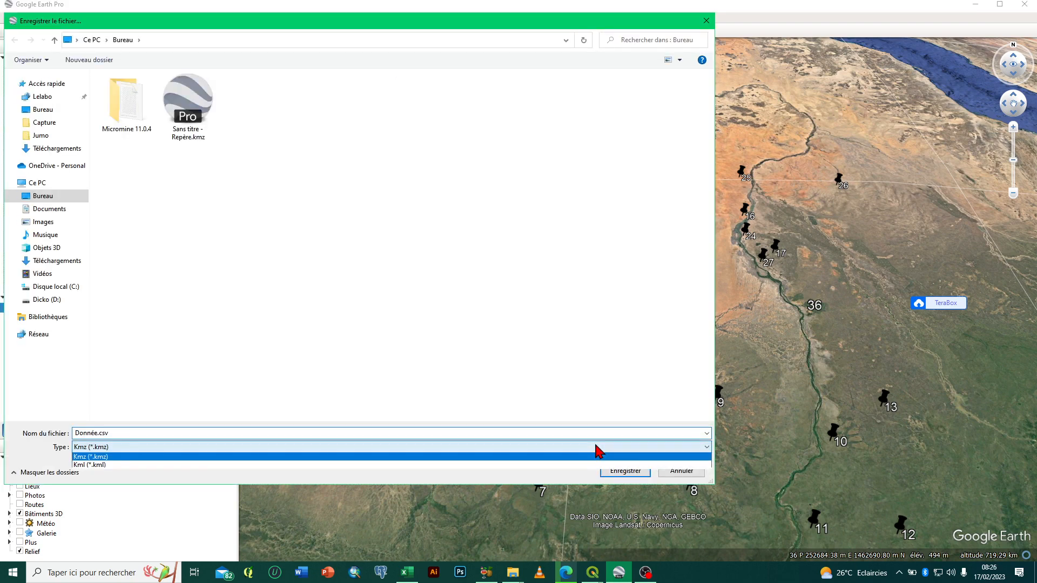
pyautogui.click(108, 459)
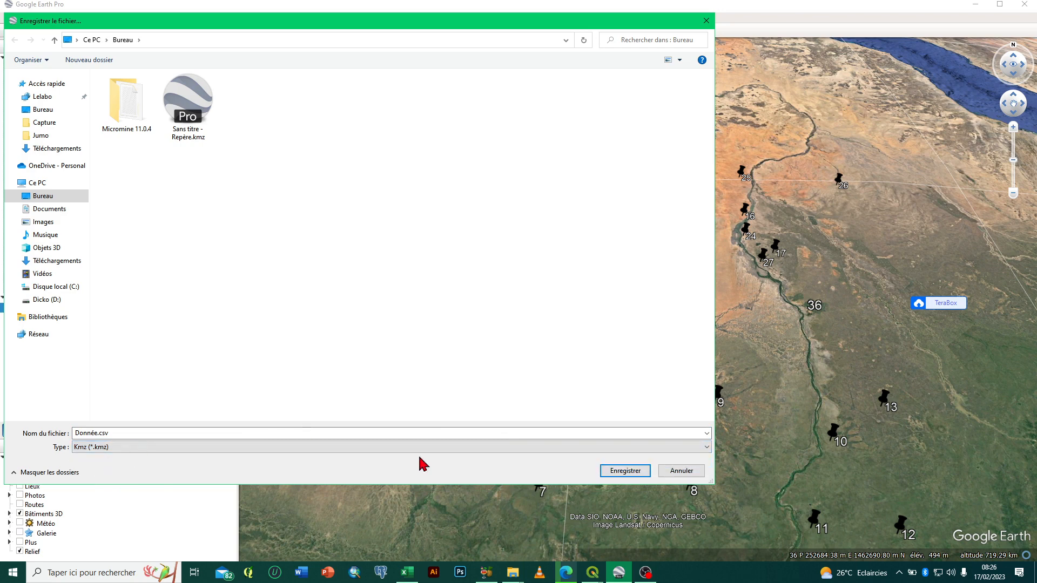
pyautogui.click(618, 471)
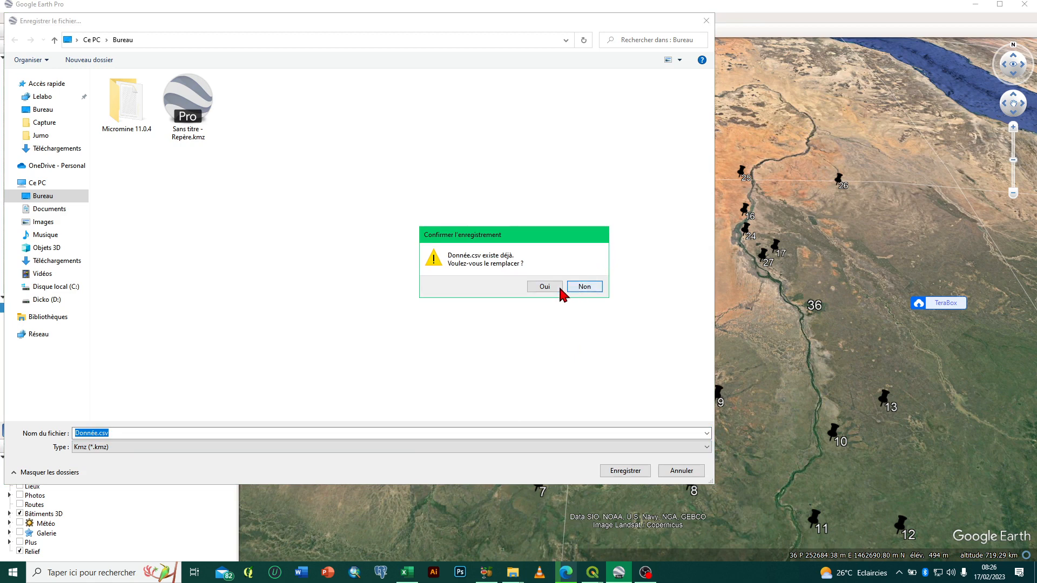
pyautogui.click(585, 287)
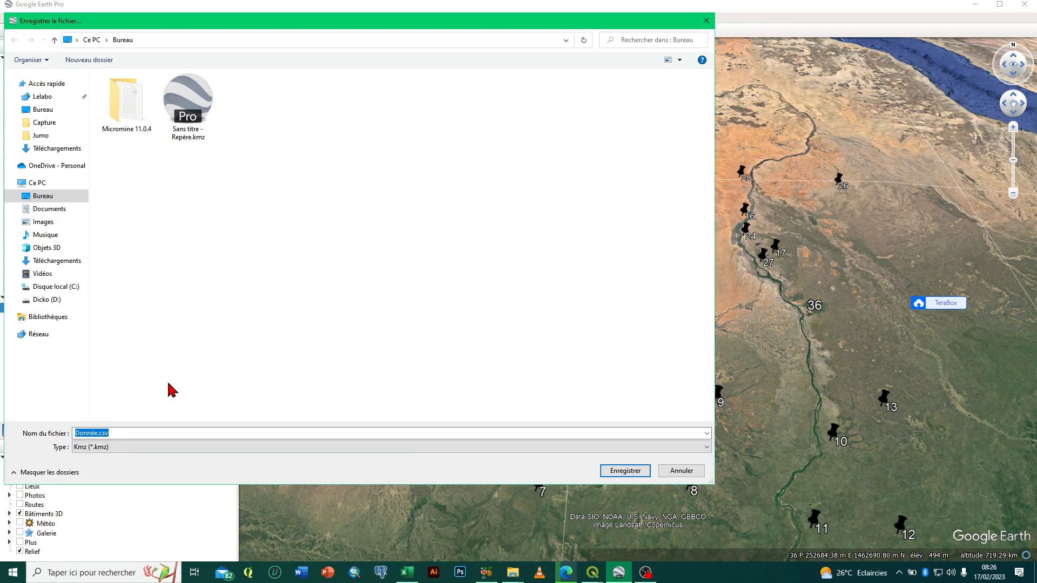
# - Save the layer to the Bureau folder as Donnée.kml, using the Kml file type
pyautogui.click(135, 447)
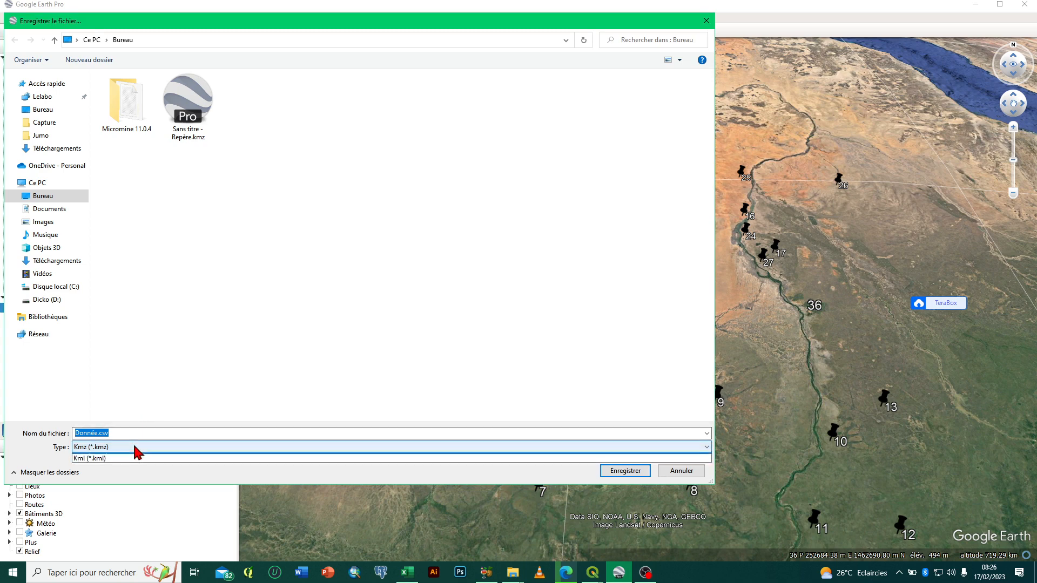
pyautogui.click(111, 459)
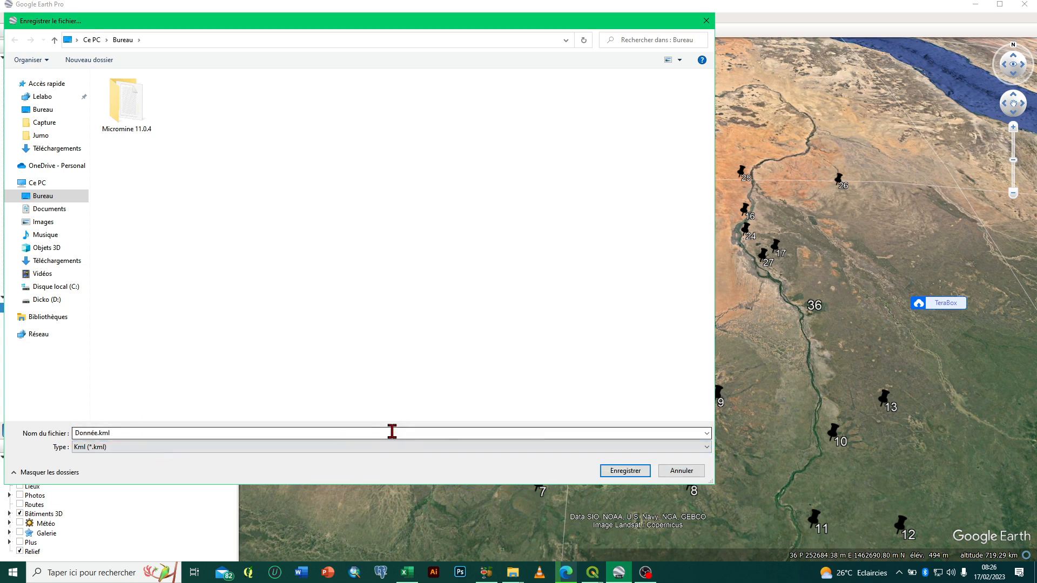
pyautogui.click(635, 473)
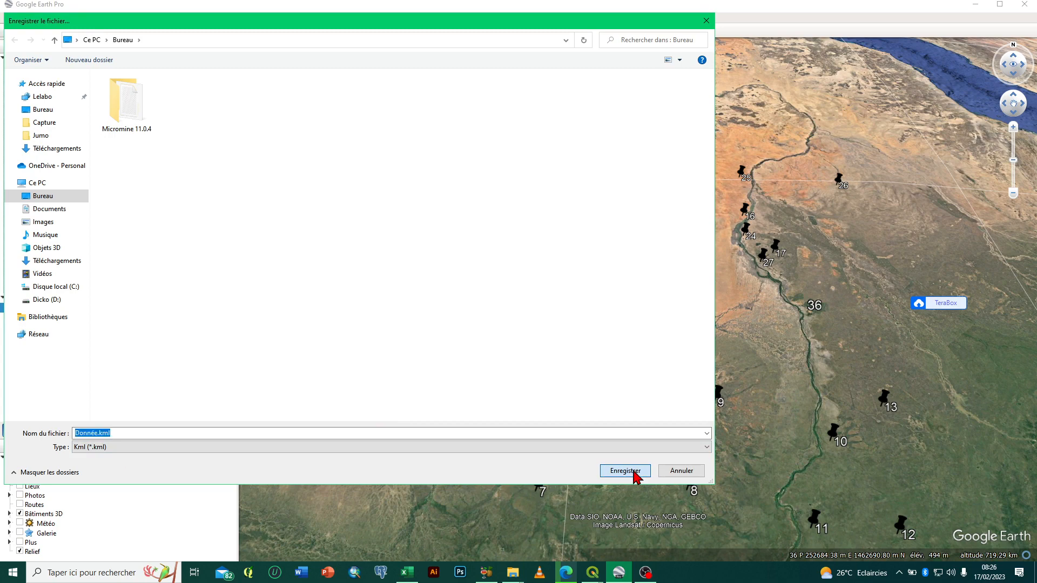